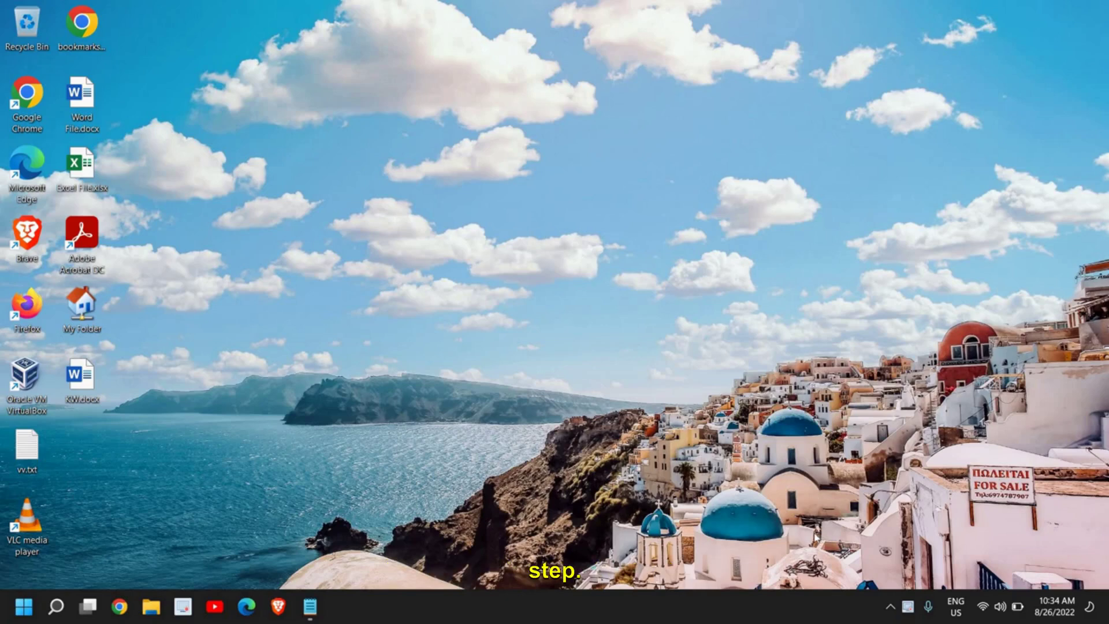
Step: Open Device Manager maximized and highlight System devices and Sound, video and game controllers
{"action": "right_click", "coordinate": [24, 606]}
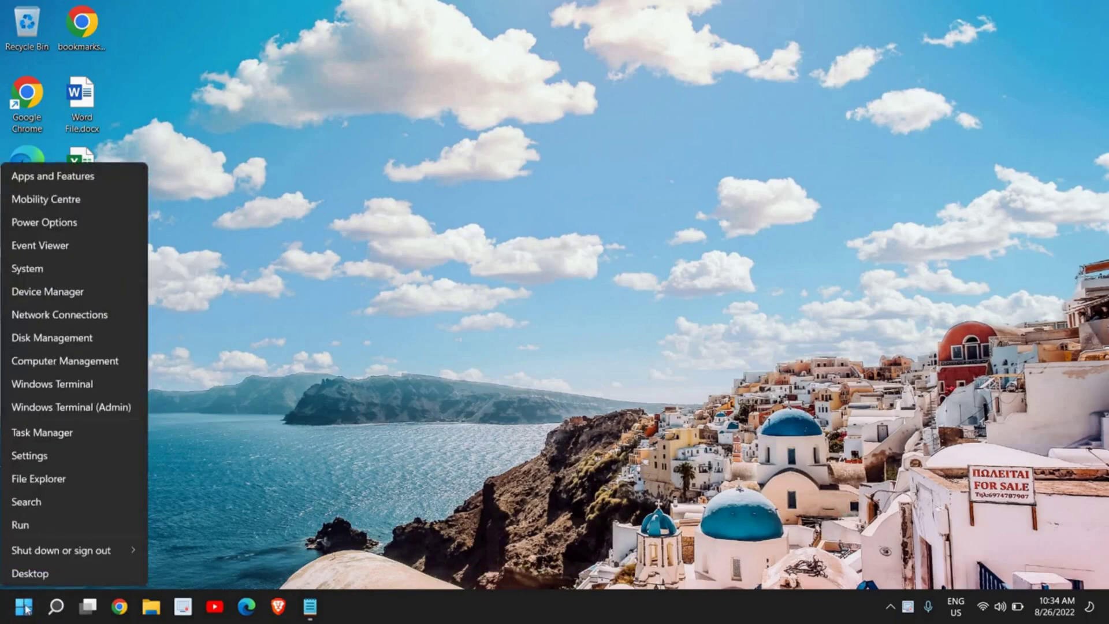
{"action": "left_click", "coordinate": [47, 292]}
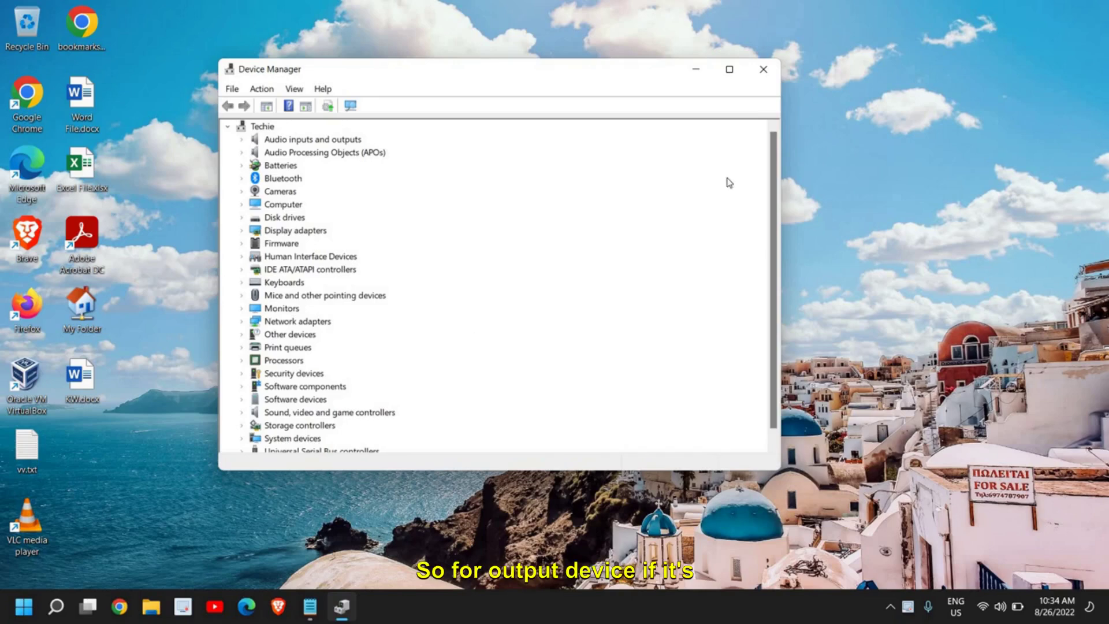
{"action": "left_click", "coordinate": [729, 69]}
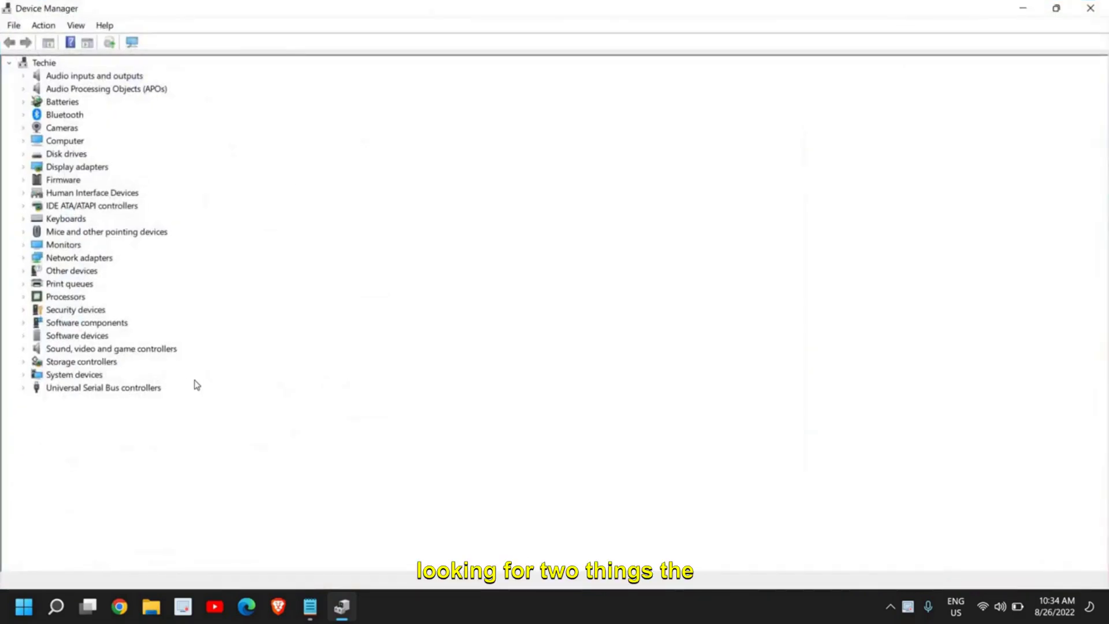
{"action": "left_click", "coordinate": [82, 377]}
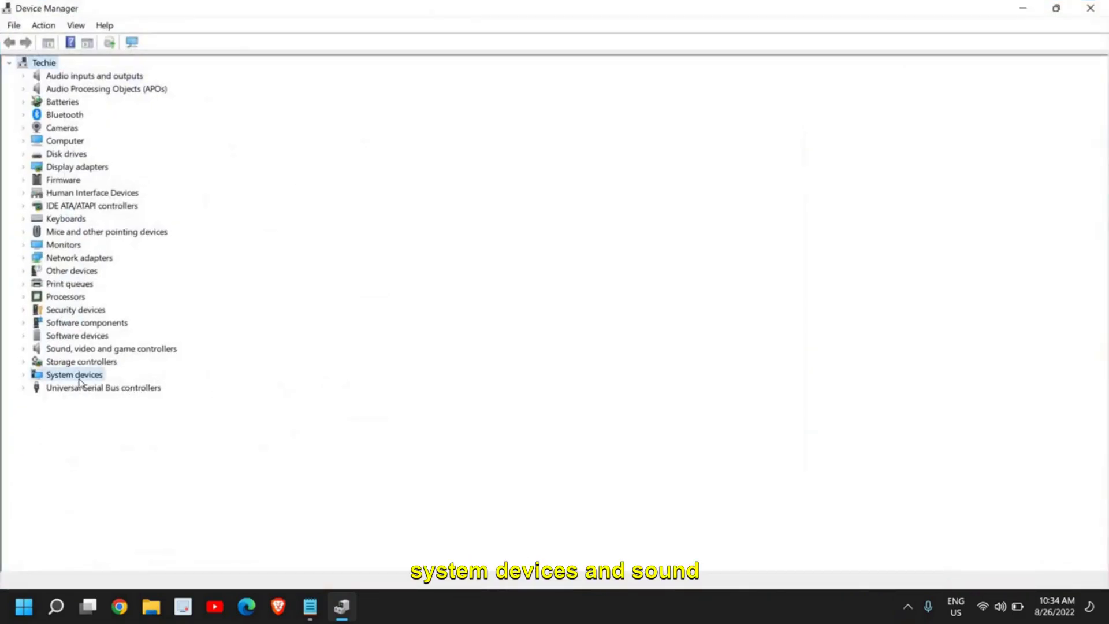
{"action": "left_click", "coordinate": [101, 351]}
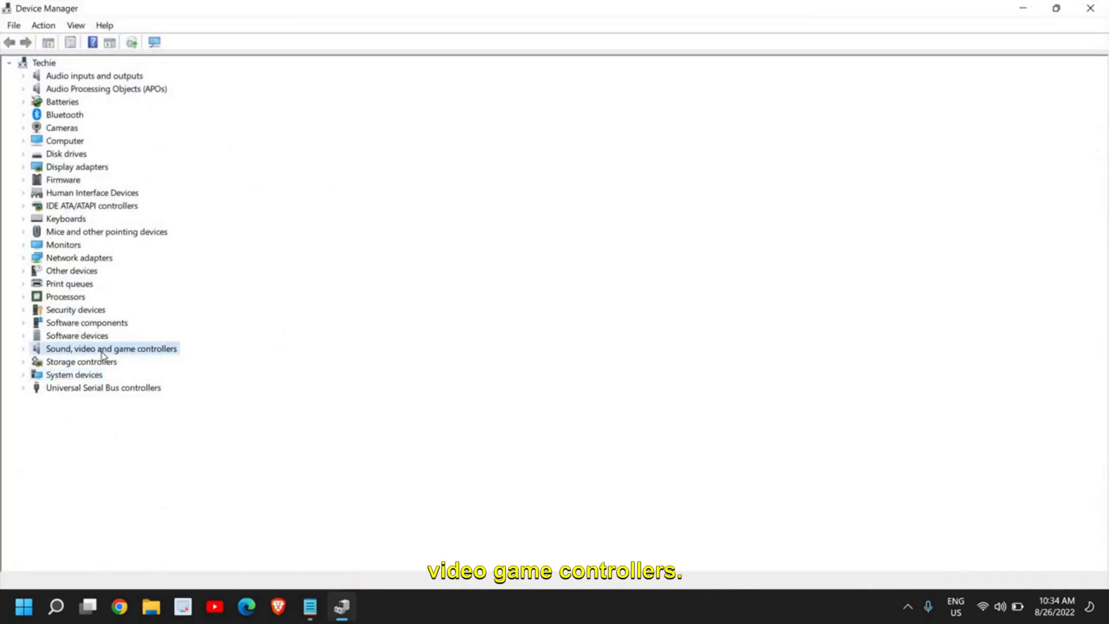
{"action": "key", "text": "alt"}
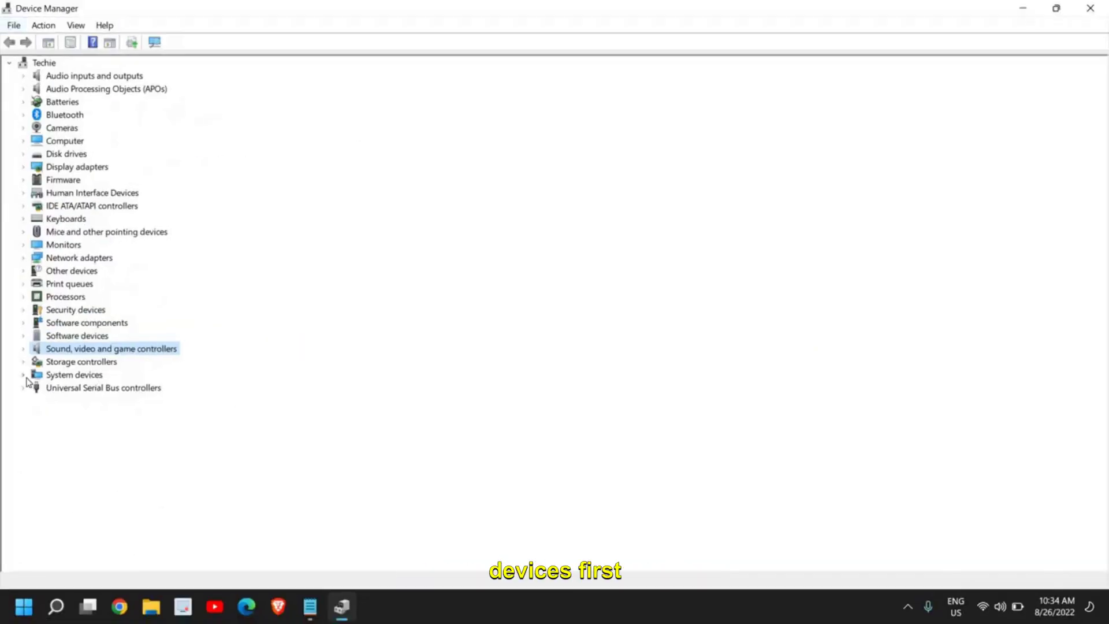
Step: Auto-search drivers for Sound Drum Hands-Free AG under System devices; the best driver is already installed
{"action": "left_click", "coordinate": [24, 374]}
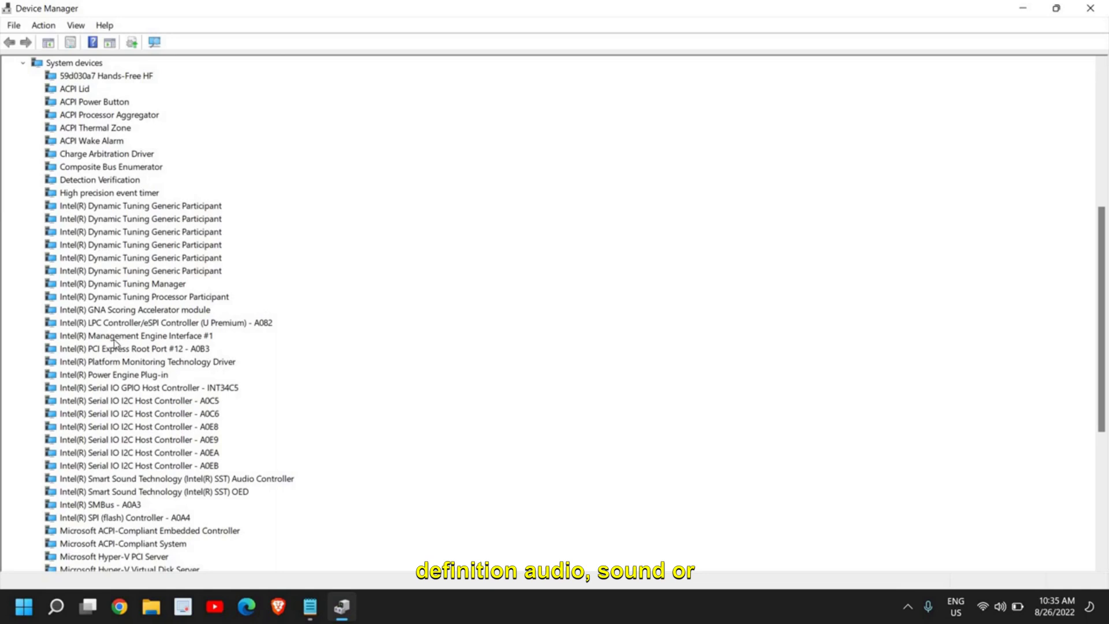
{"action": "scroll", "coordinate": [102, 416], "scroll_direction": "down", "scroll_amount": 5}
{"action": "scroll", "coordinate": [107, 414], "scroll_direction": "down", "scroll_amount": 2}
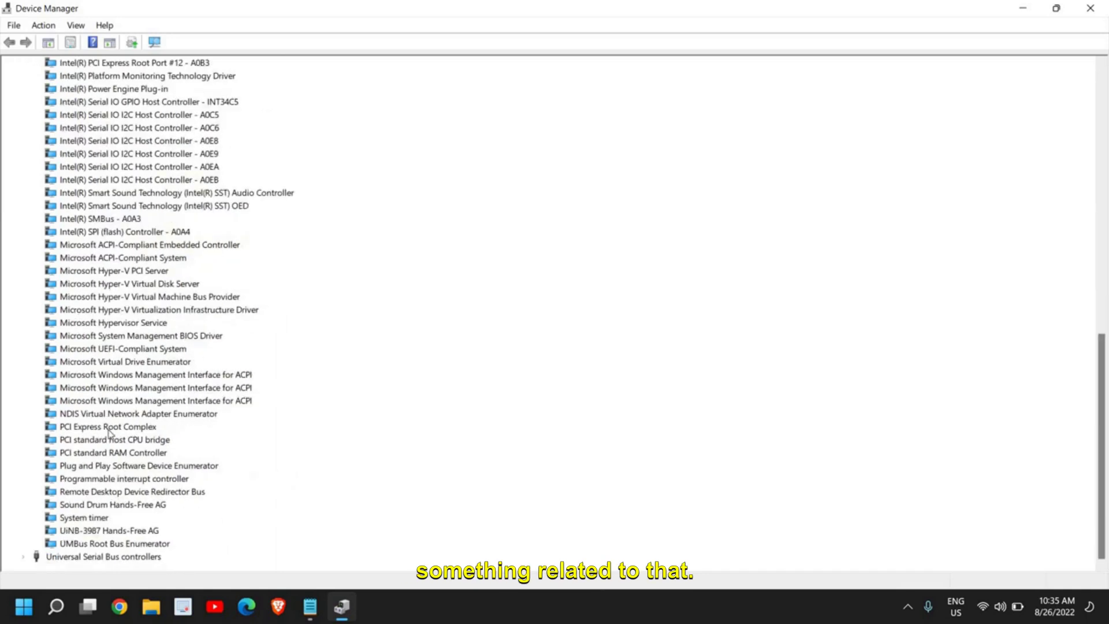
{"action": "left_click", "coordinate": [107, 506]}
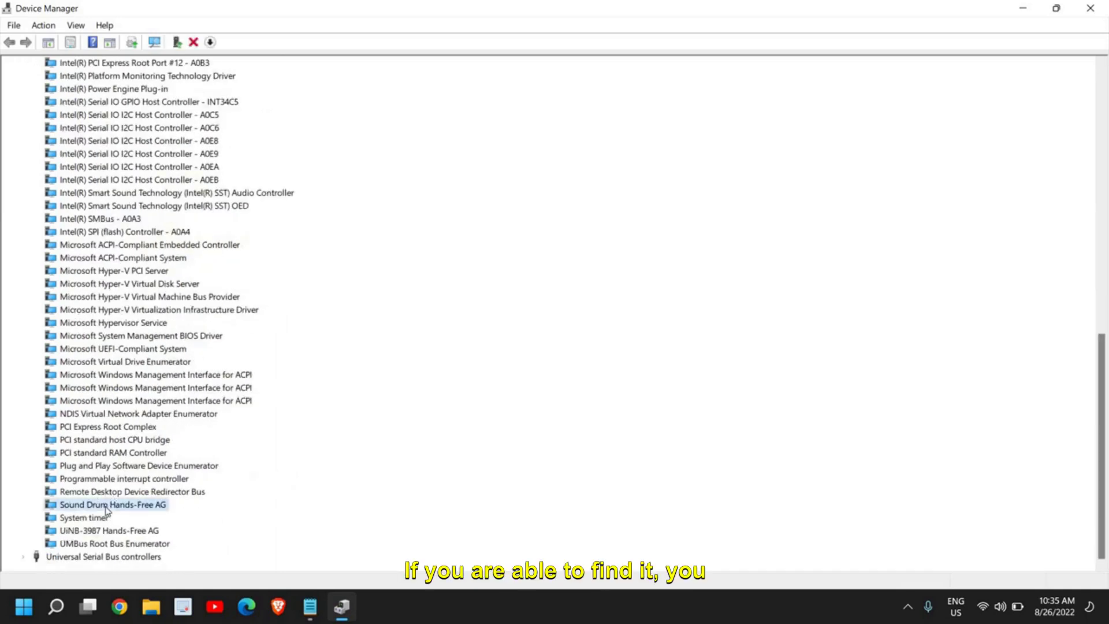
{"action": "right_click", "coordinate": [106, 506]}
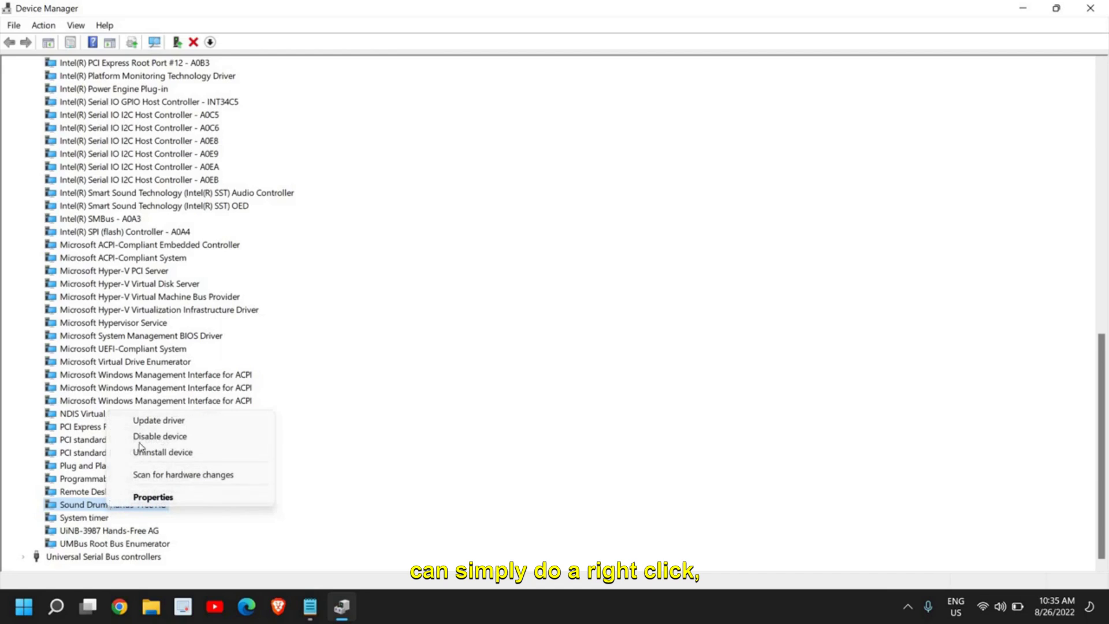
{"action": "left_click", "coordinate": [149, 420]}
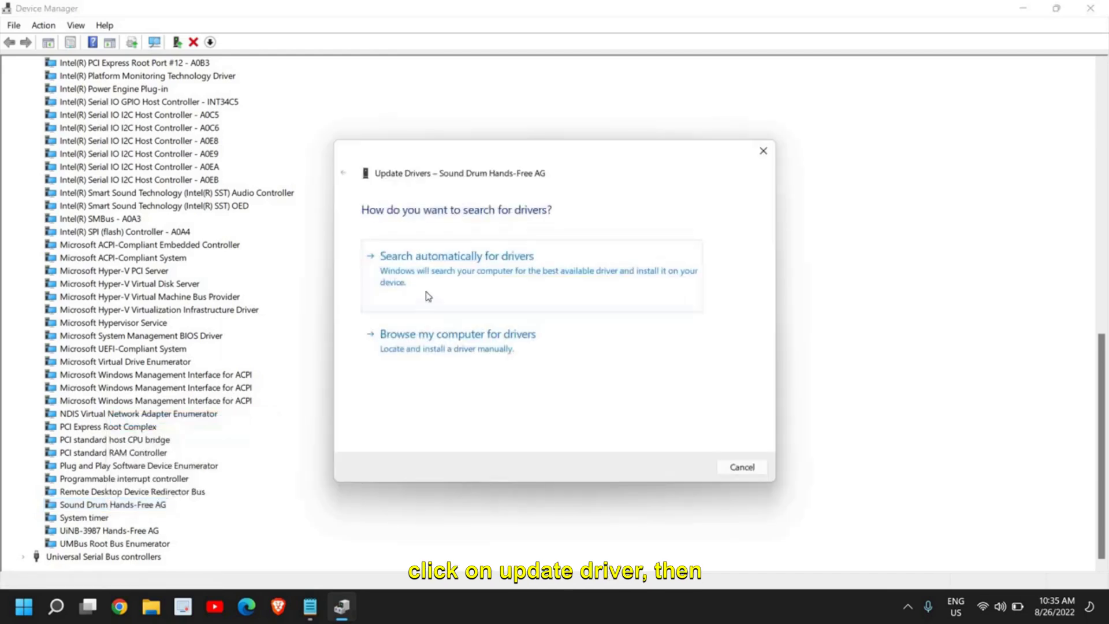
{"action": "left_click", "coordinate": [462, 272]}
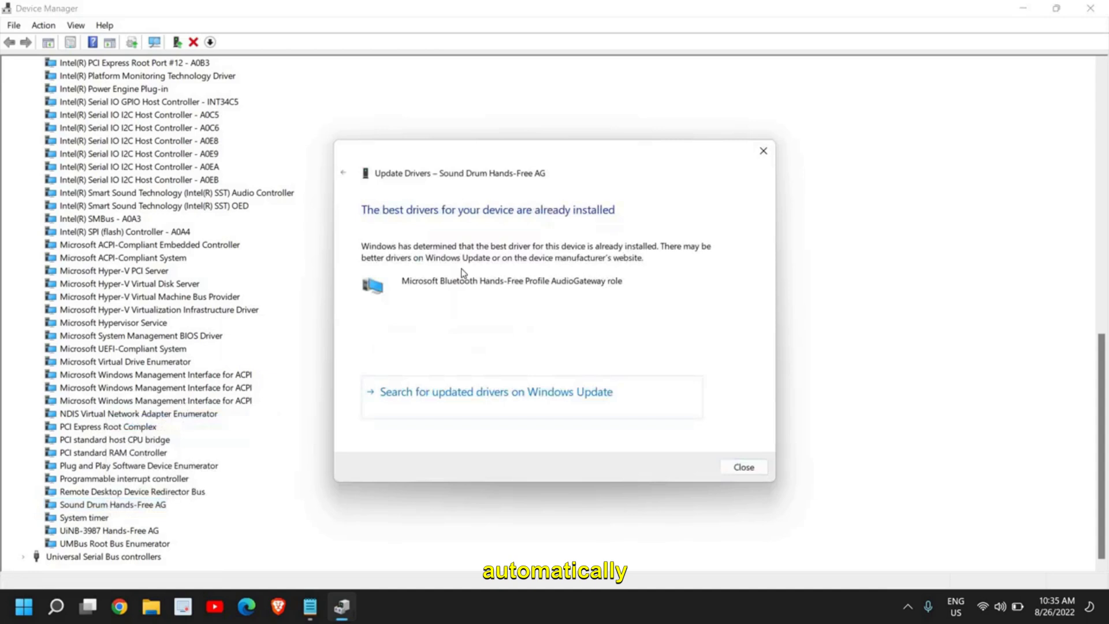
{"action": "left_click", "coordinate": [744, 472]}
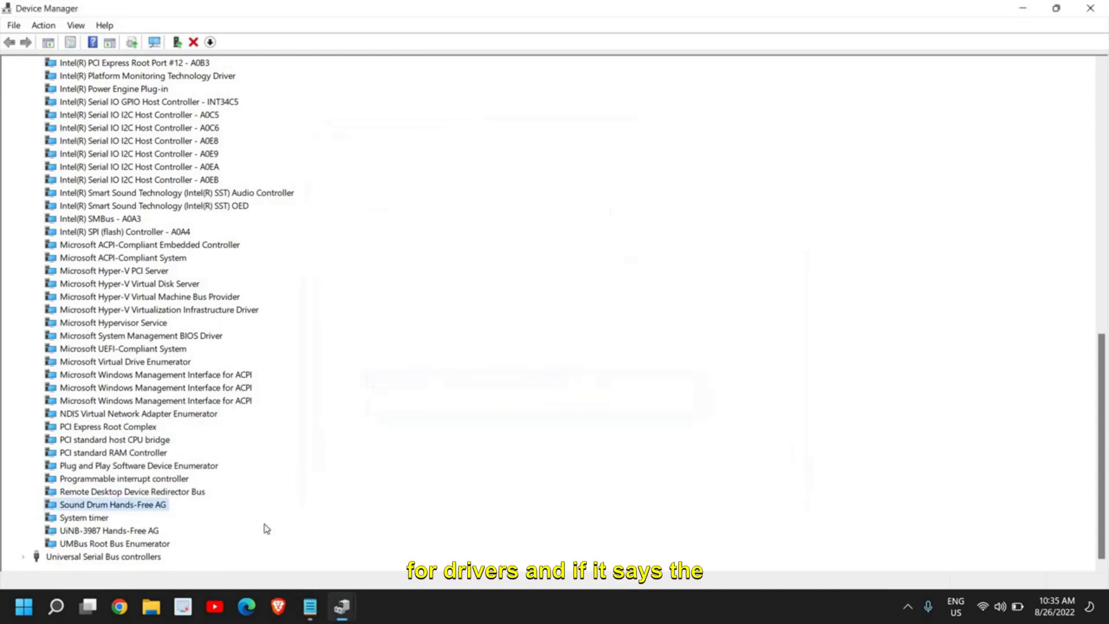
Step: Manually select the Microsoft Bluetooth Hands-Free Profile AudioGateway role driver for Sound Drum Hands-Free AG
{"action": "right_click", "coordinate": [133, 508]}
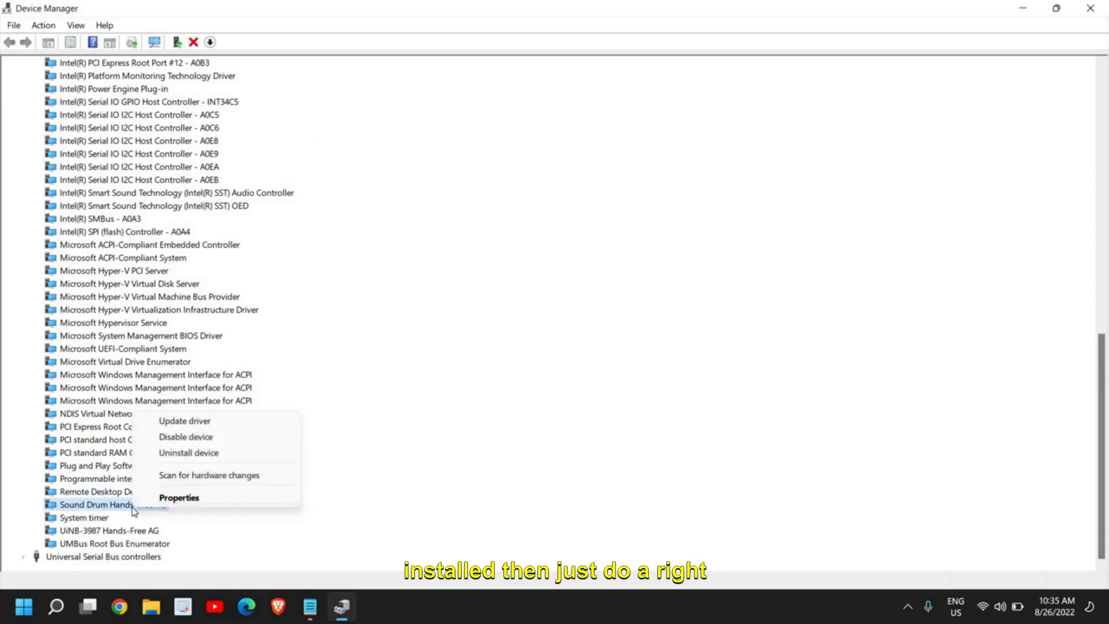
{"action": "left_click", "coordinate": [185, 421]}
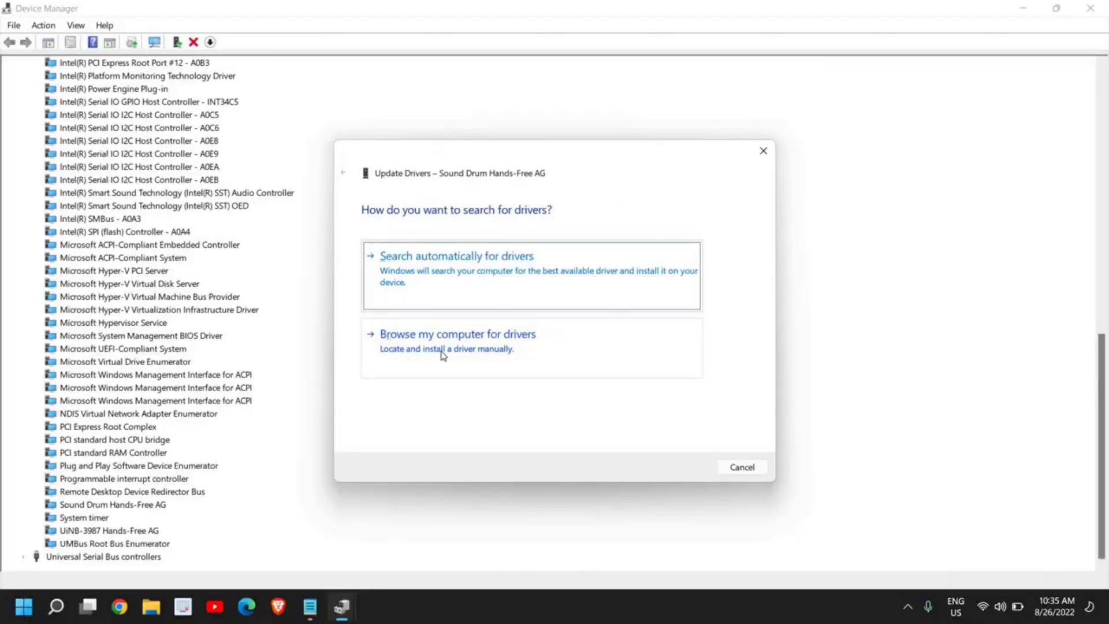
{"action": "left_click", "coordinate": [443, 355]}
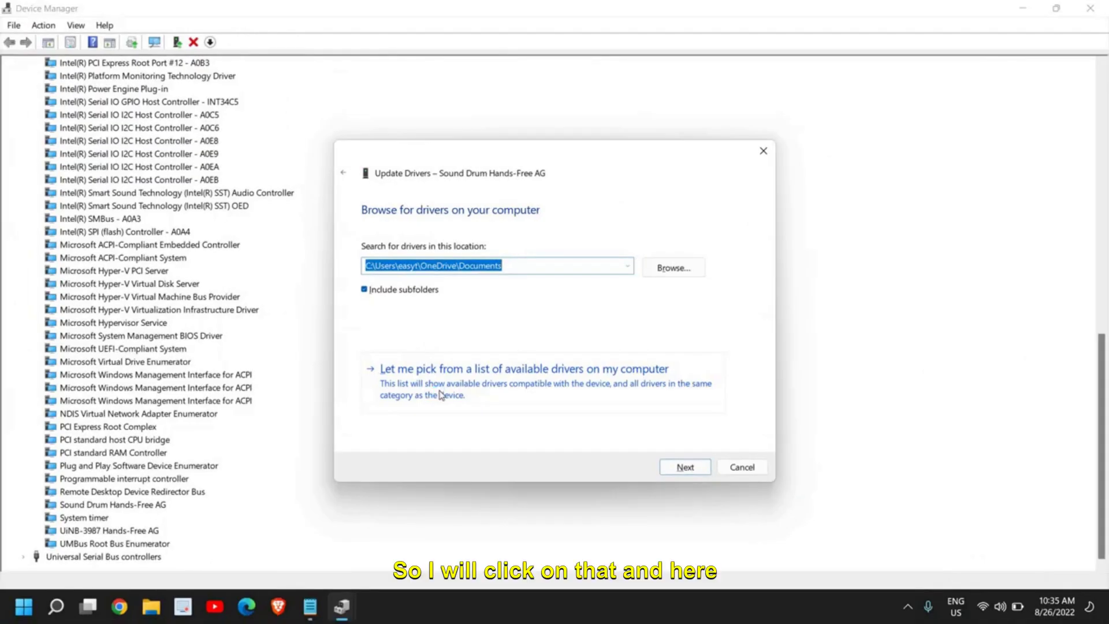
{"action": "left_click", "coordinate": [439, 395]}
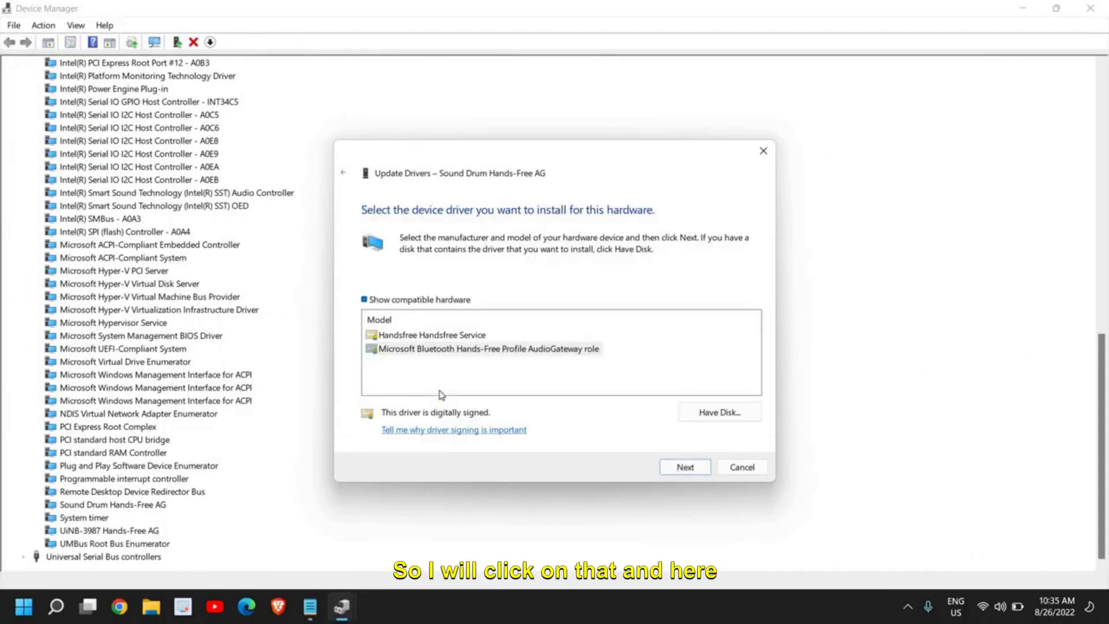
{"action": "left_click", "coordinate": [410, 336]}
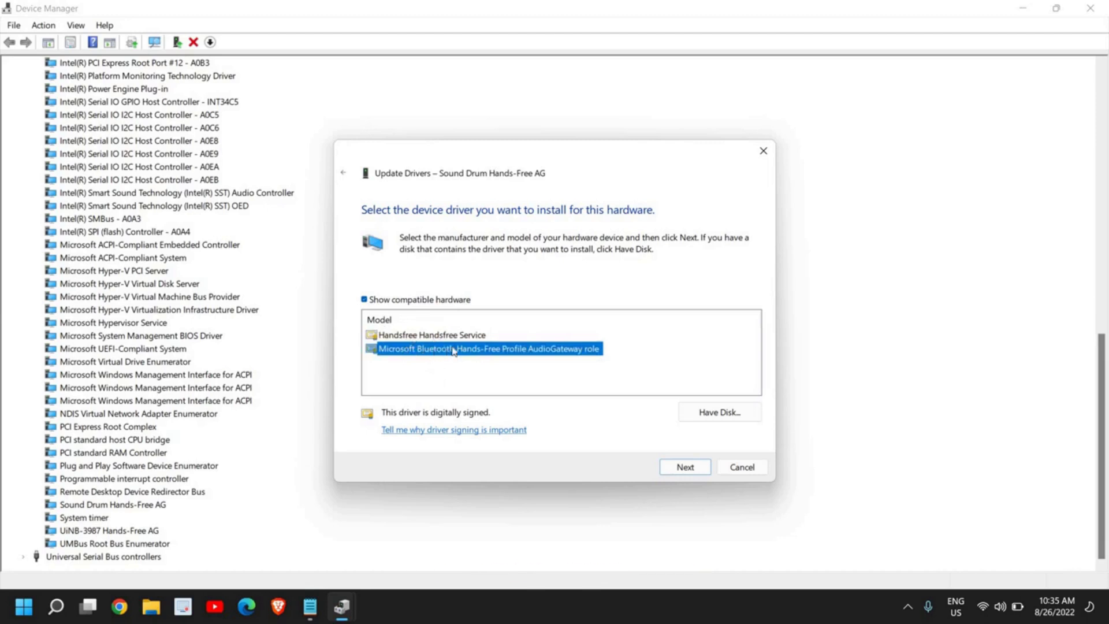
{"action": "left_click", "coordinate": [420, 338]}
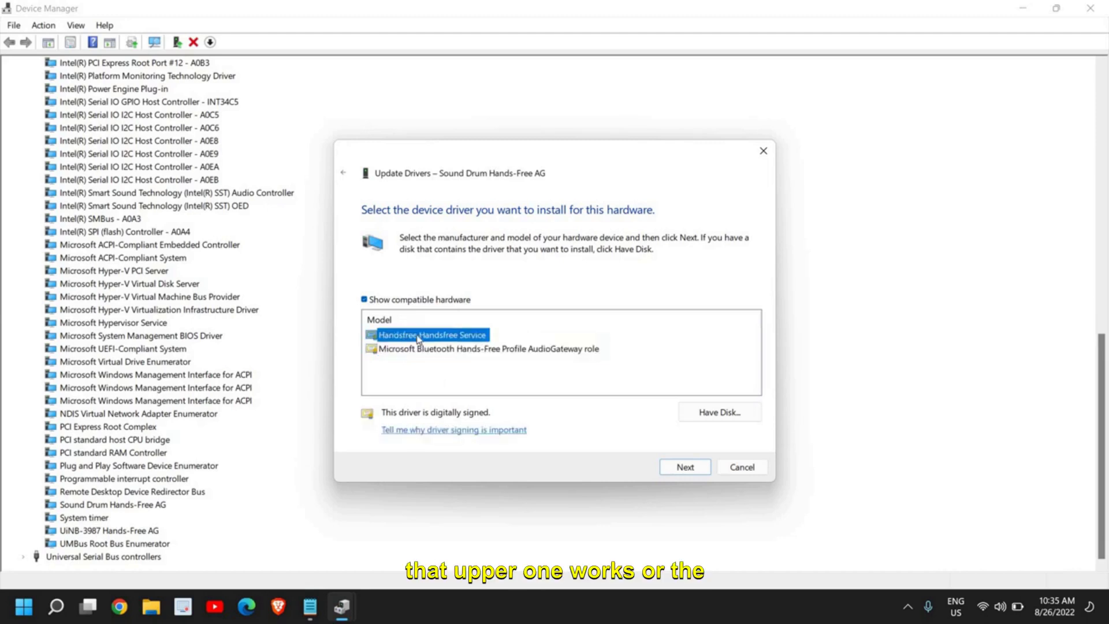
{"action": "left_click", "coordinate": [421, 349]}
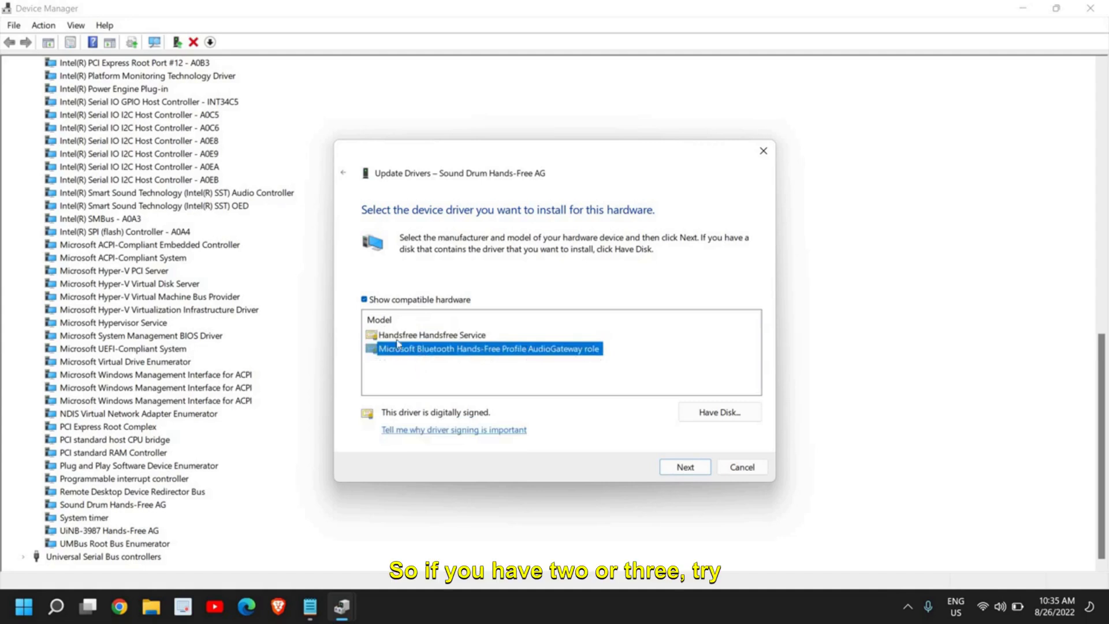
{"action": "left_click", "coordinate": [420, 376]}
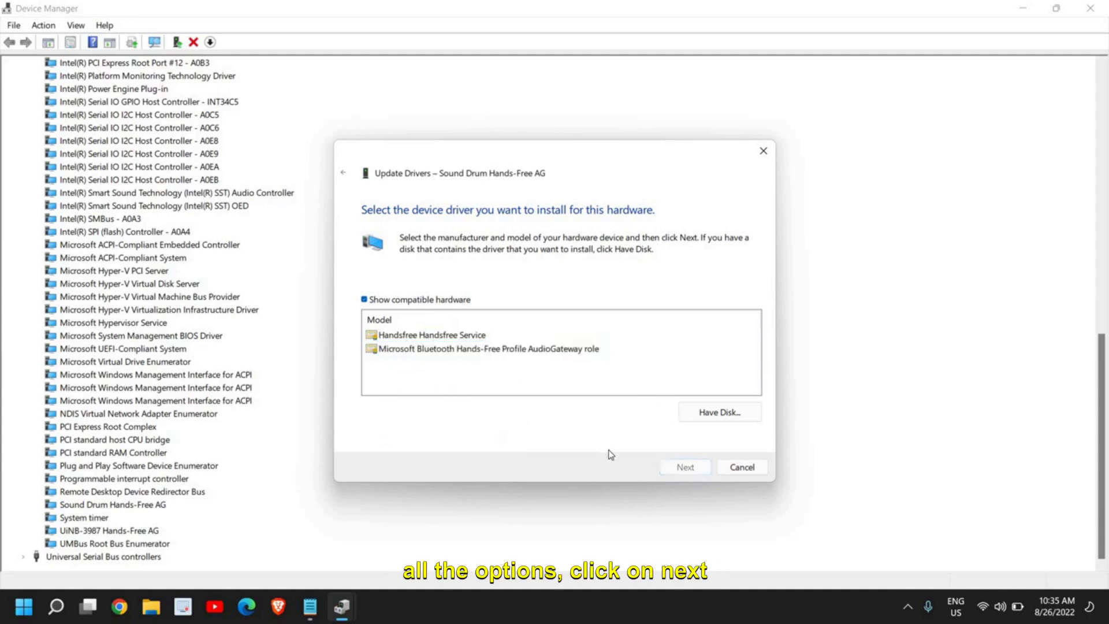
{"action": "left_click", "coordinate": [434, 352]}
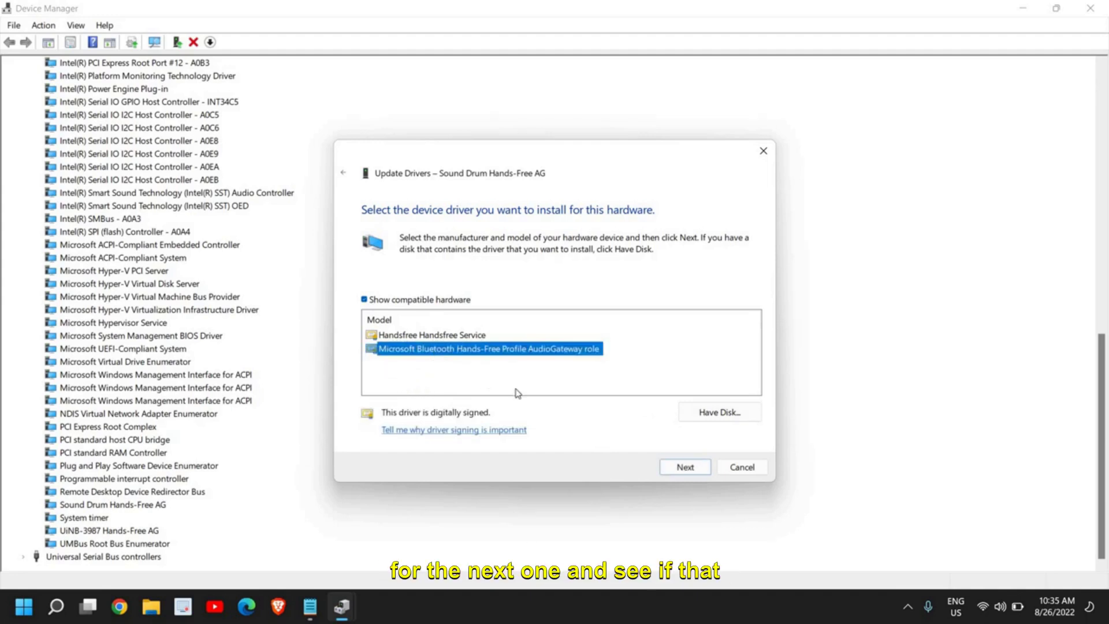
Step: Cancel the driver install, collapse System devices, and select Realtek(R) Audio under Sound controllers
{"action": "left_click", "coordinate": [739, 467]}
{"action": "scroll", "coordinate": [195, 426], "scroll_direction": "up", "scroll_amount": 10}
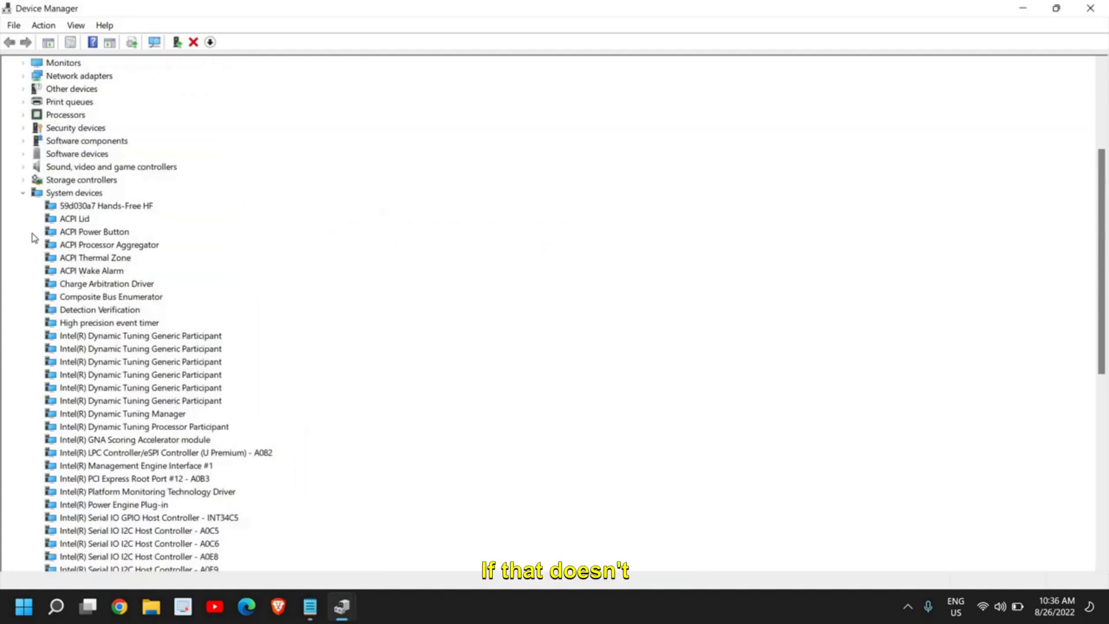
{"action": "left_click", "coordinate": [23, 193]}
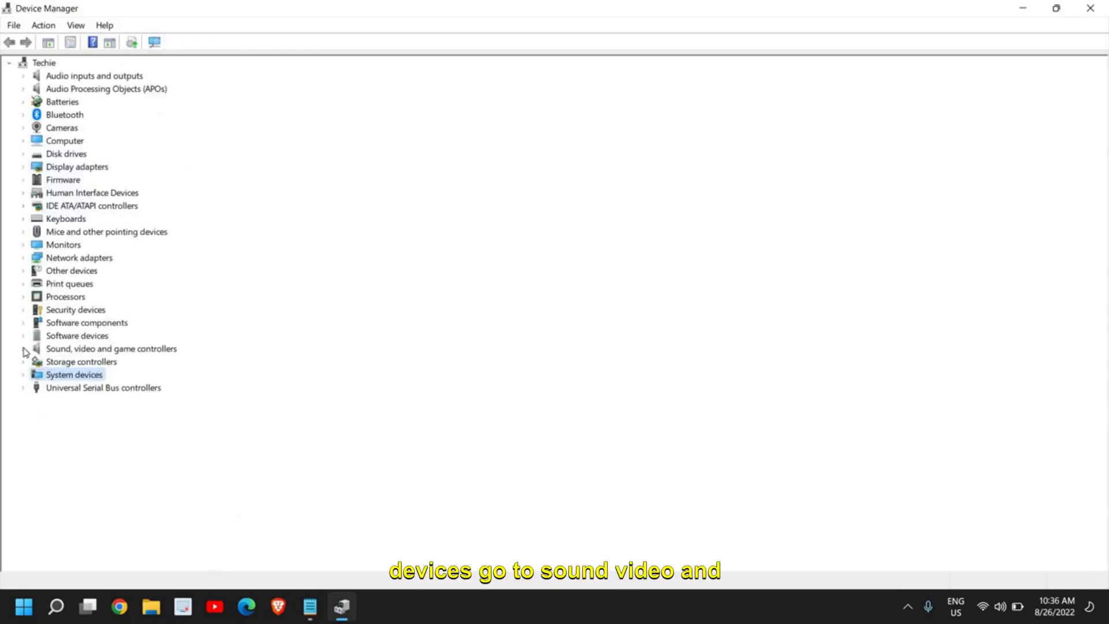
{"action": "left_click", "coordinate": [24, 349]}
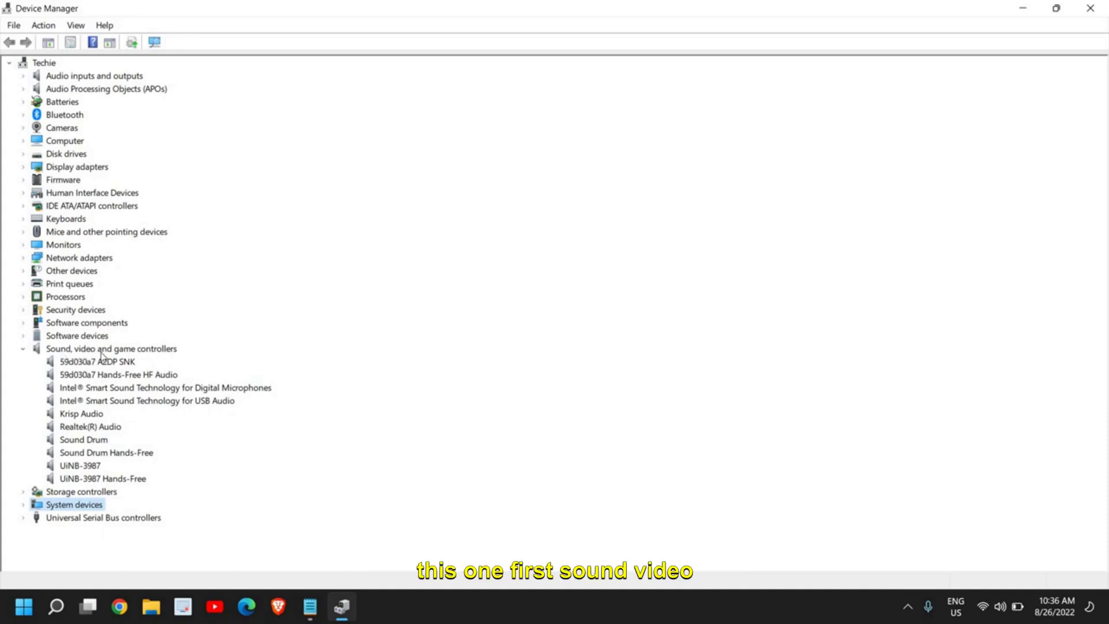
{"action": "left_click", "coordinate": [82, 428]}
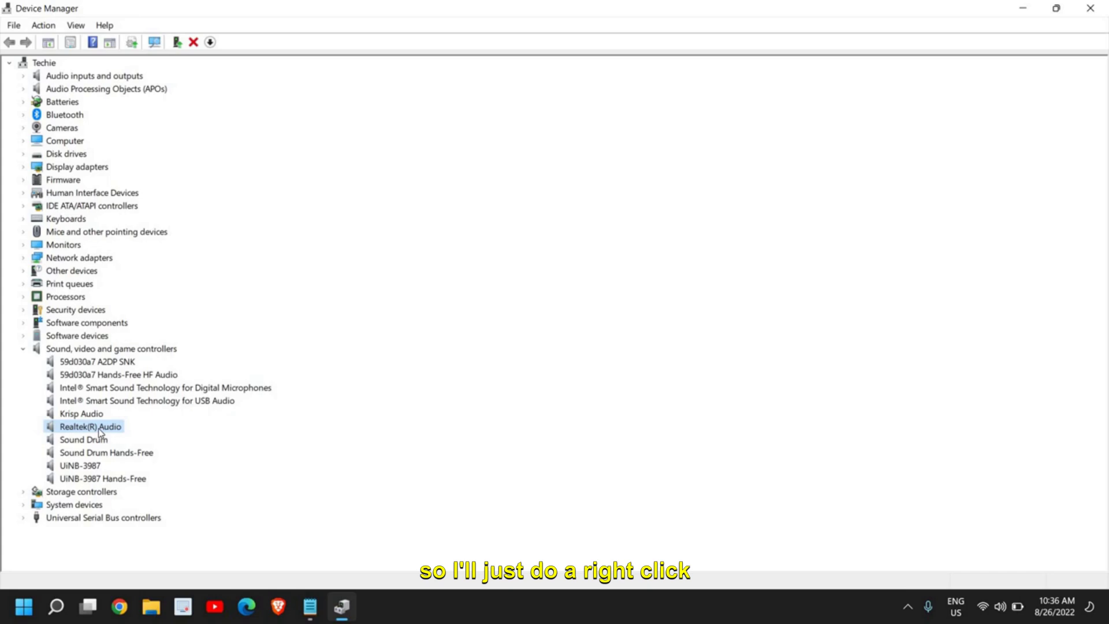
Step: Auto-search drivers for Realtek(R) Audio; the best driver is already installed
{"action": "right_click", "coordinate": [100, 432]}
{"action": "left_click", "coordinate": [136, 440]}
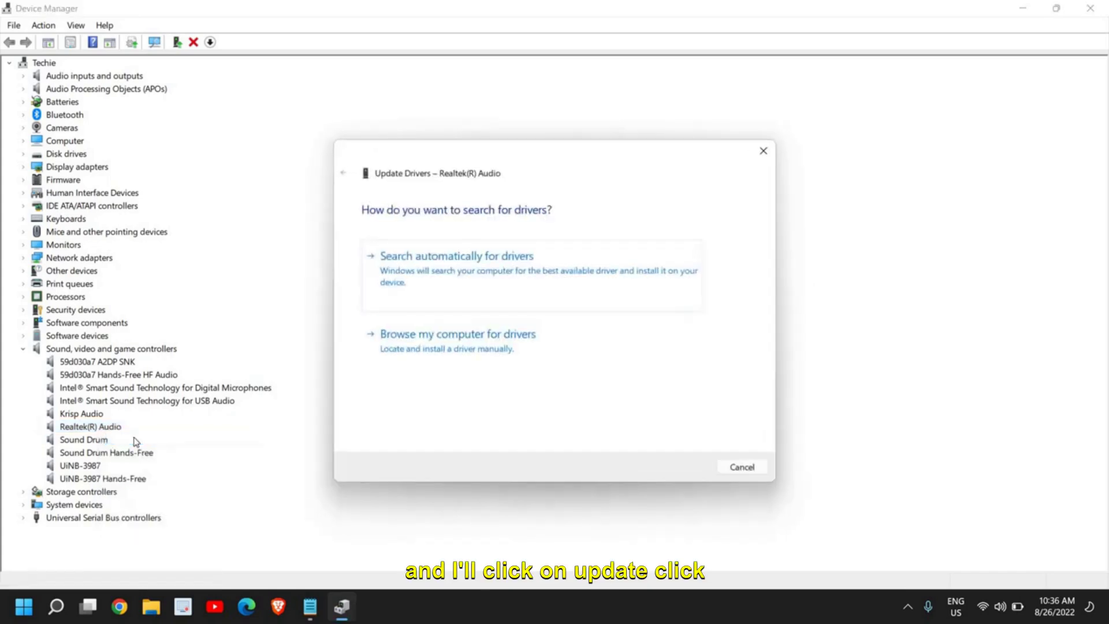
{"action": "left_click", "coordinate": [464, 280]}
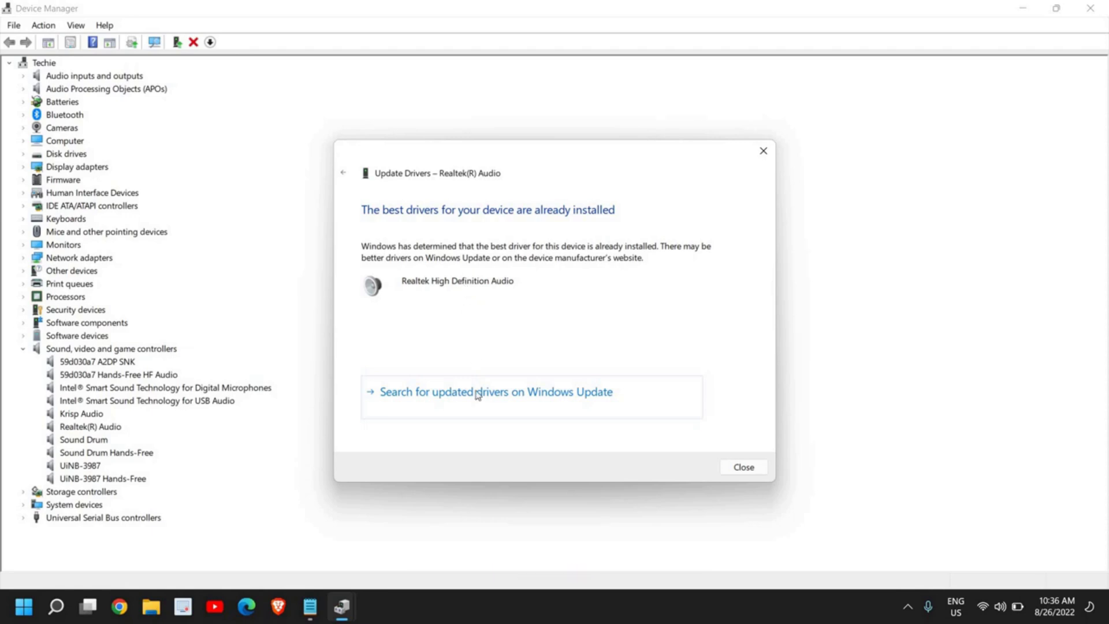
{"action": "left_click", "coordinate": [740, 468]}
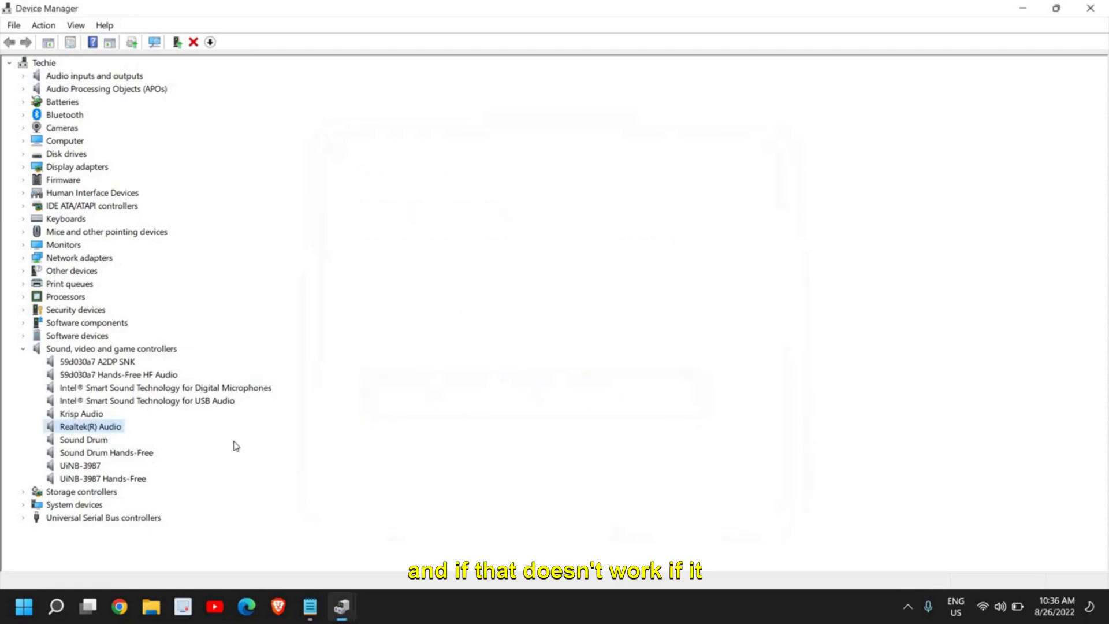
Step: Manually pick Realtek High Definition Audio from the compatible drivers for Realtek(R) Audio
{"action": "right_click", "coordinate": [104, 433]}
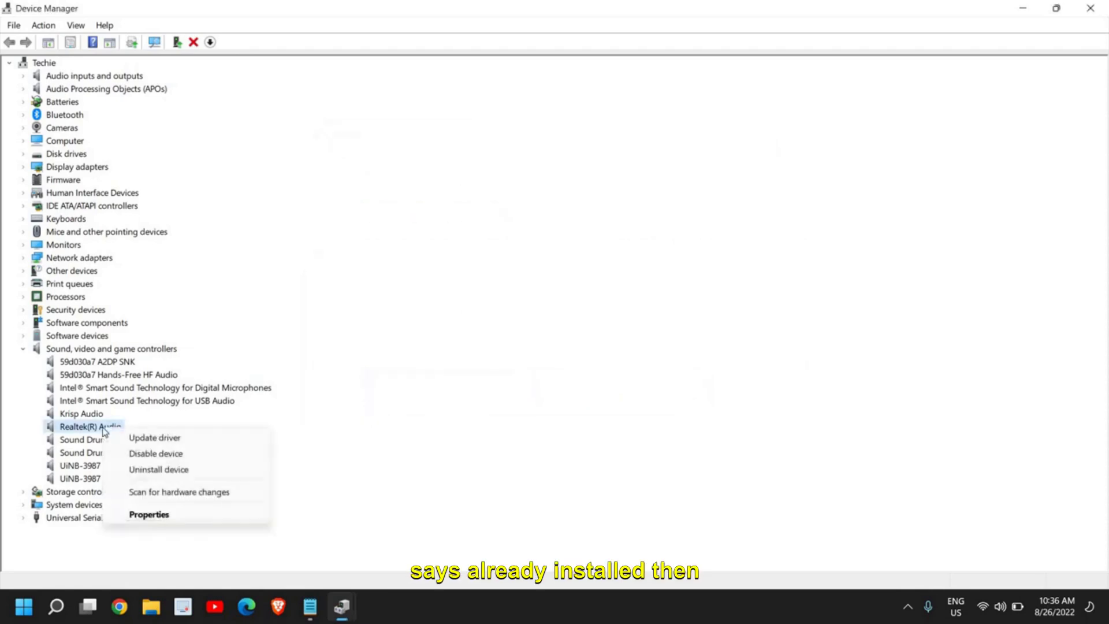
{"action": "left_click", "coordinate": [138, 439]}
{"action": "left_click", "coordinate": [410, 349]}
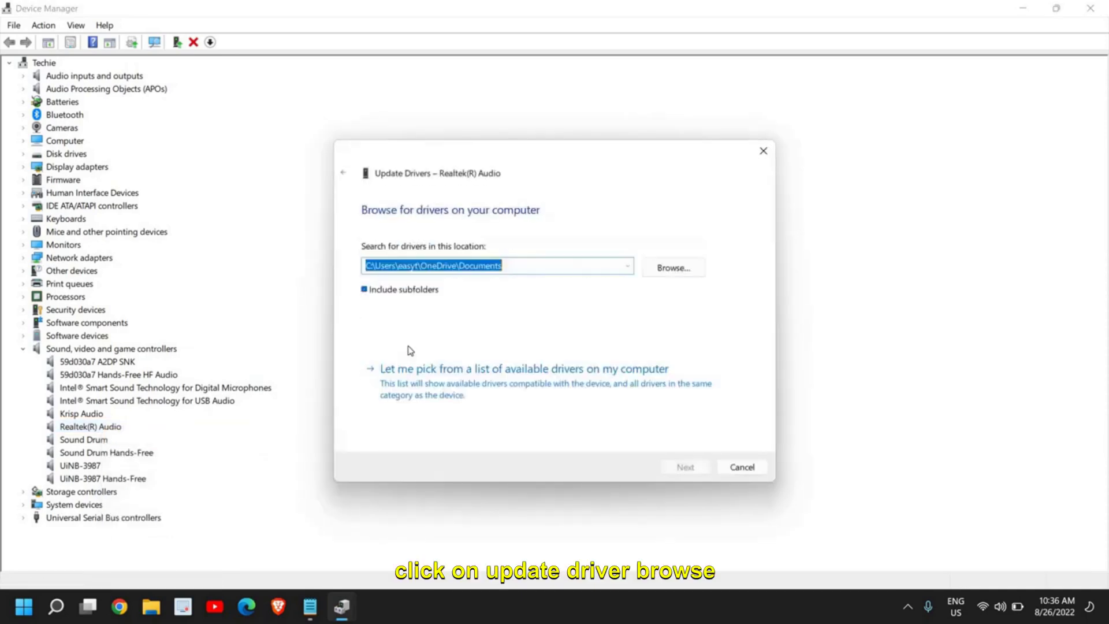
{"action": "left_click", "coordinate": [452, 395]}
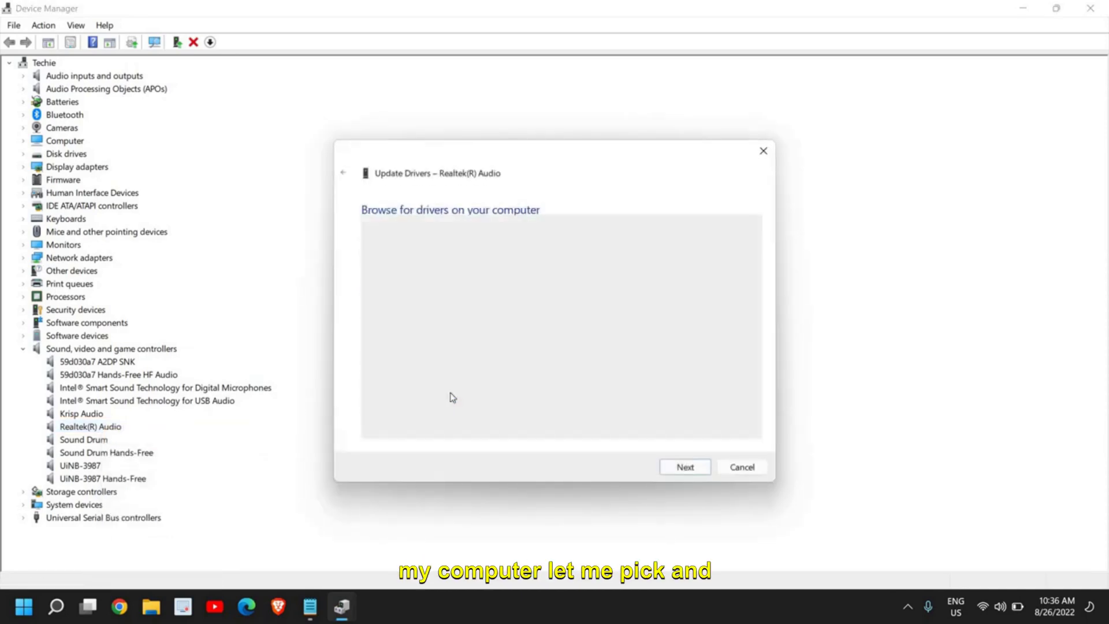
{"action": "left_click", "coordinate": [419, 338]}
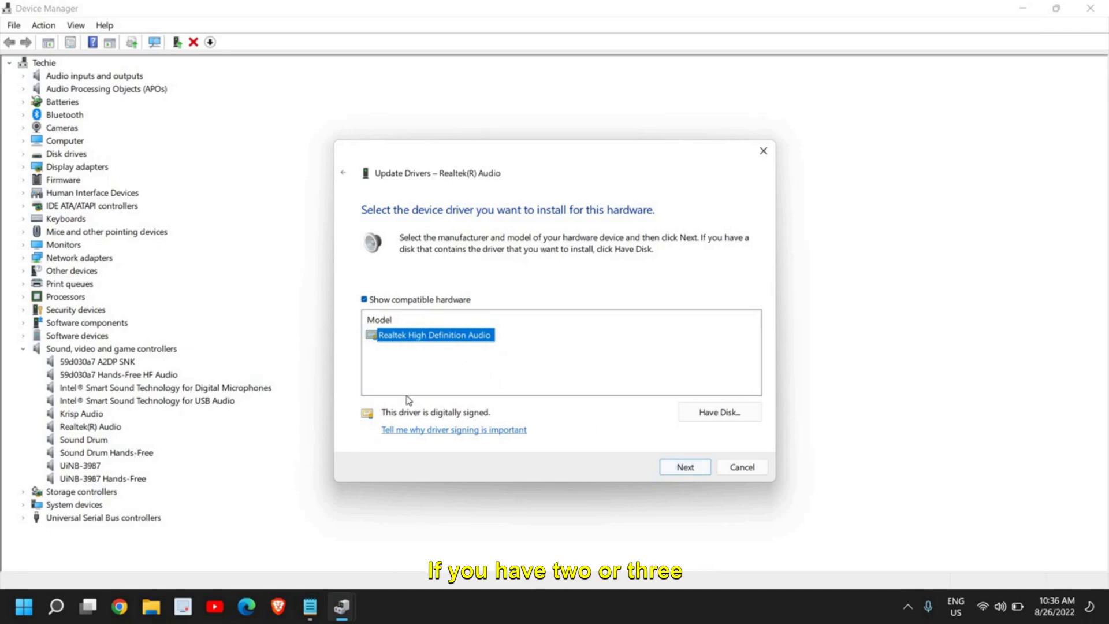
{"action": "left_click", "coordinate": [386, 355]}
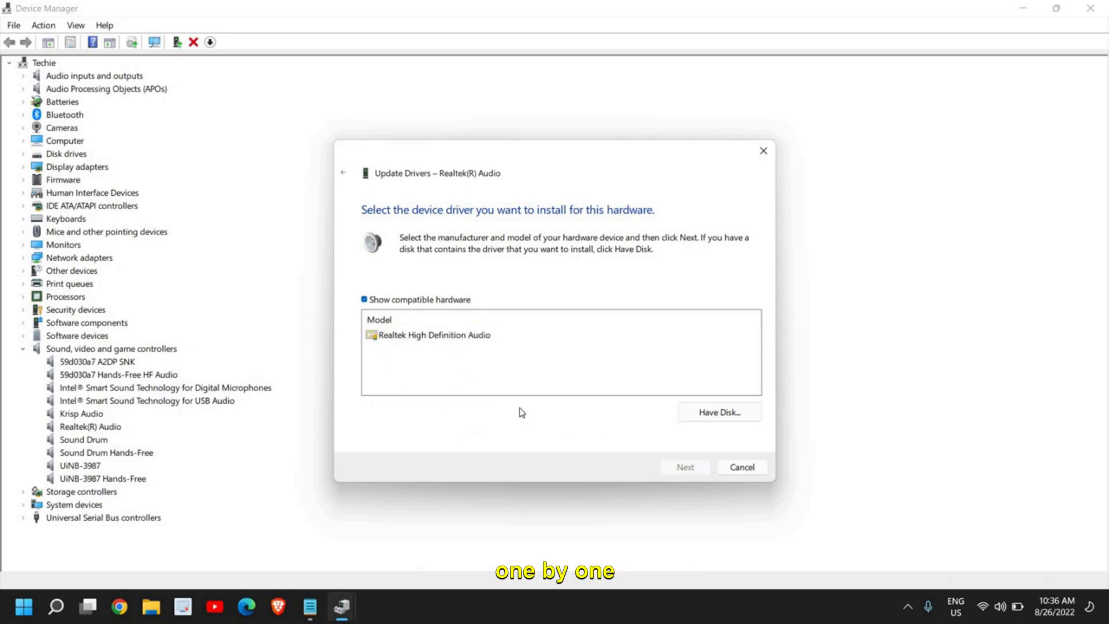
{"action": "left_click", "coordinate": [431, 336]}
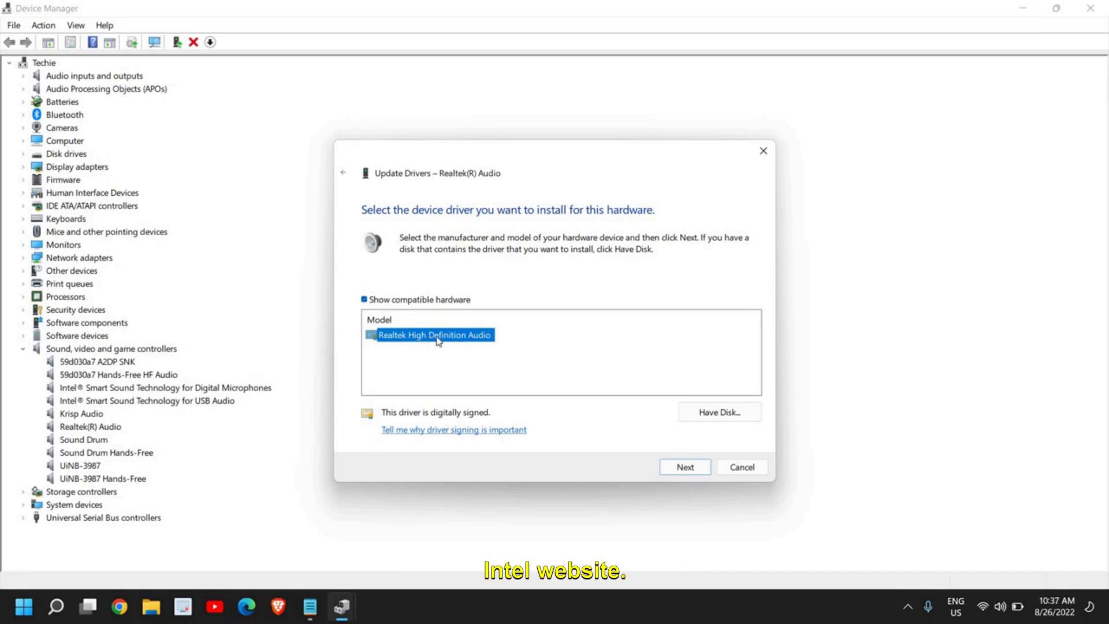
{"action": "left_click", "coordinate": [730, 466]}
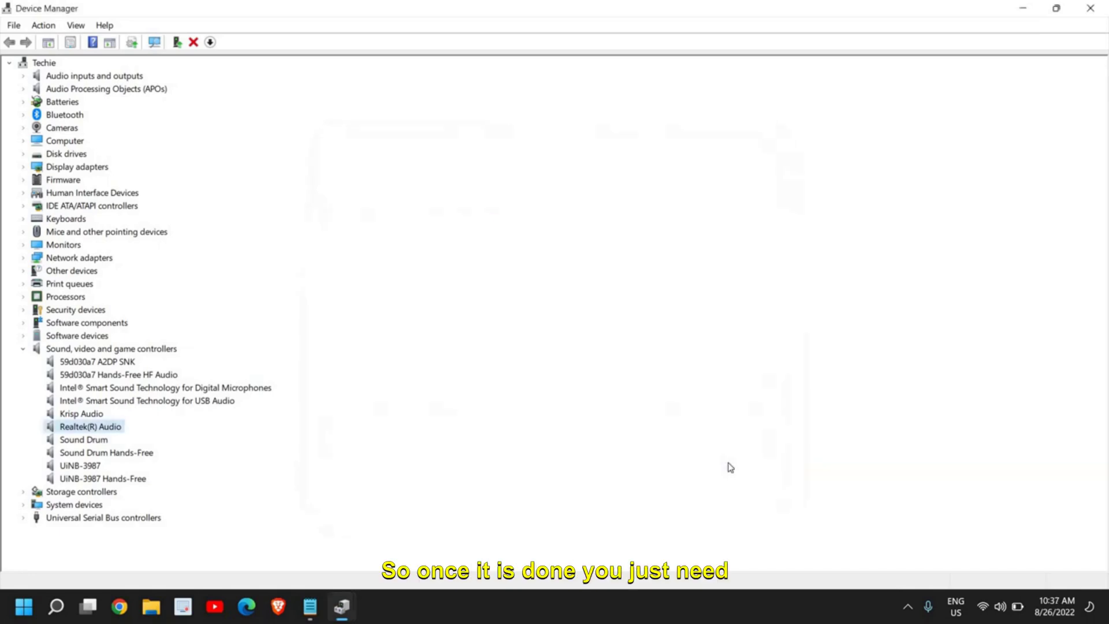
Step: Close Device Manager and search Google in Chrome for 'realtek audio driver windows'
{"action": "left_click", "coordinate": [1089, 8]}
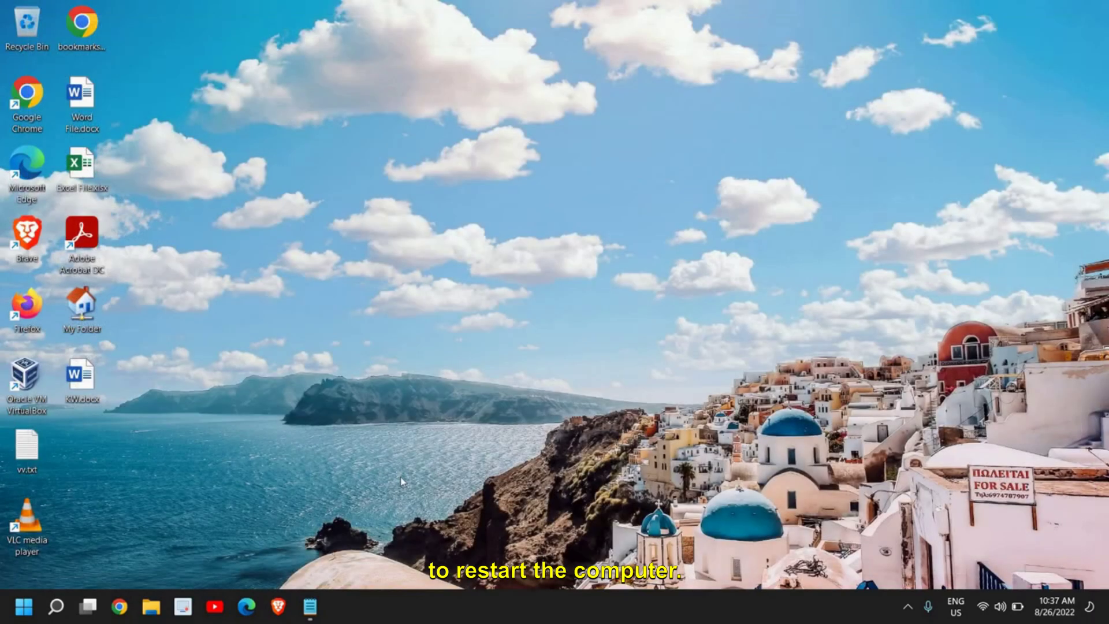
{"action": "left_click", "coordinate": [120, 606]}
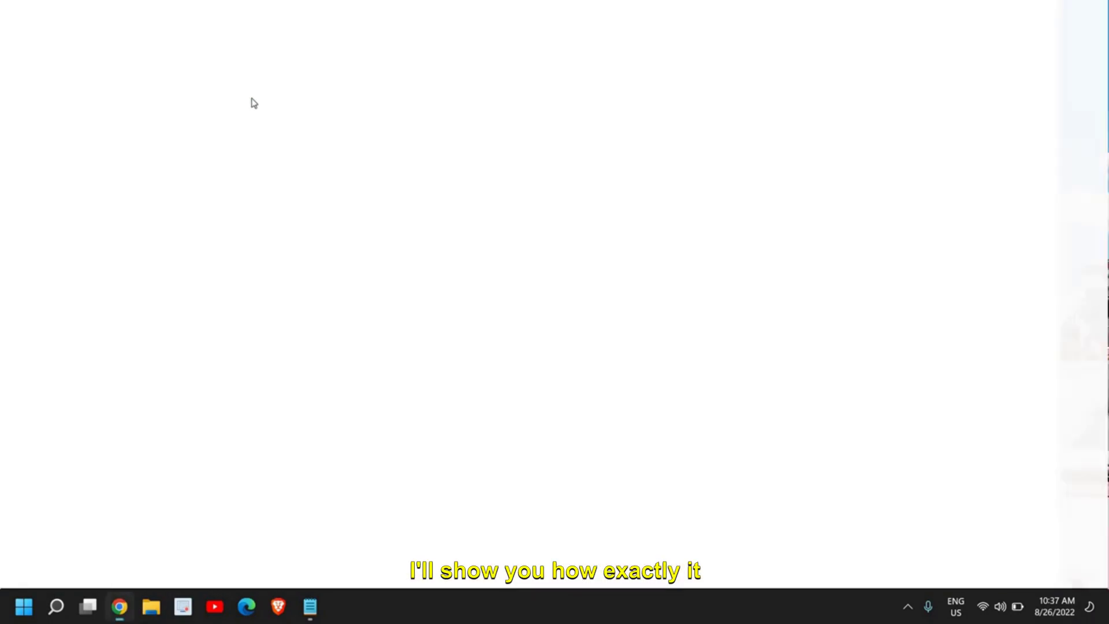
{"action": "type", "text": "r"}
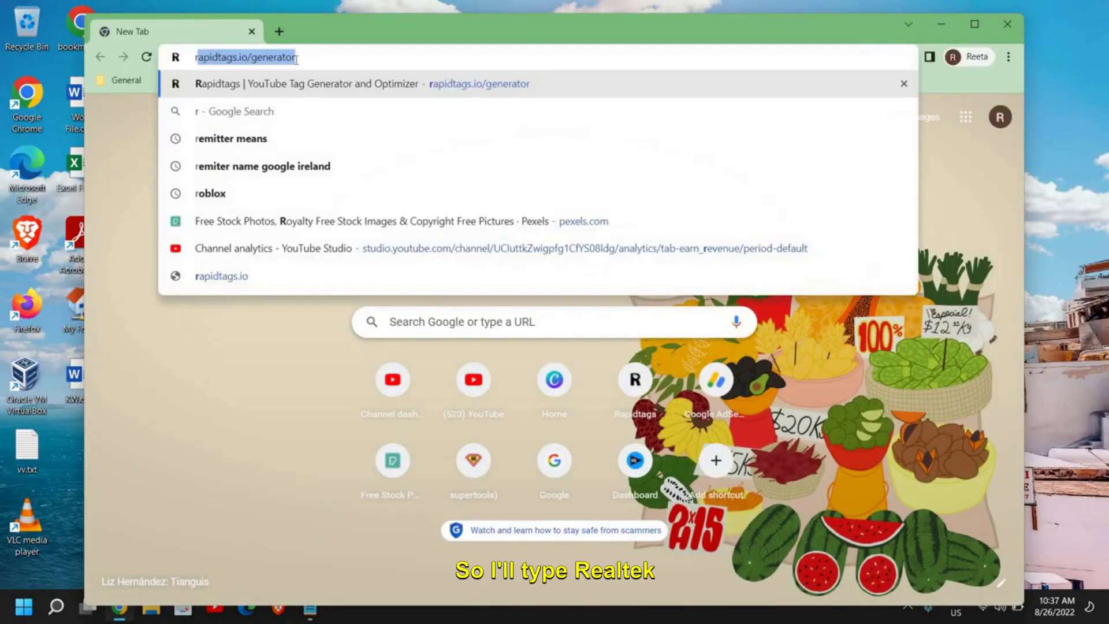
{"action": "type", "text": "ealtek audio"}
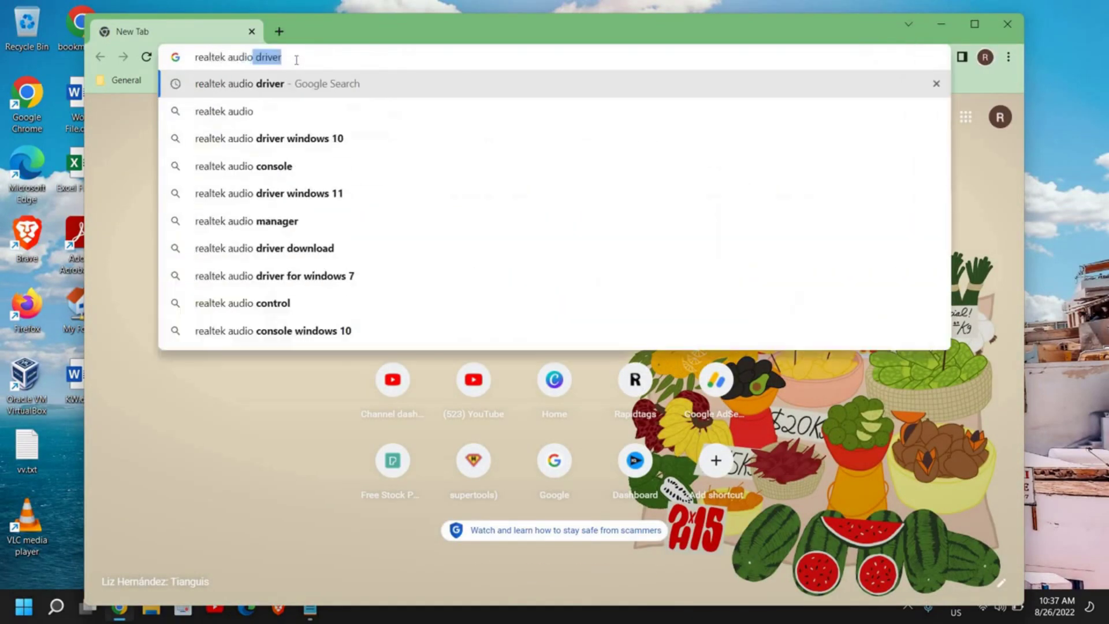
{"action": "key", "text": "Down"}
{"action": "key", "text": "Down"}
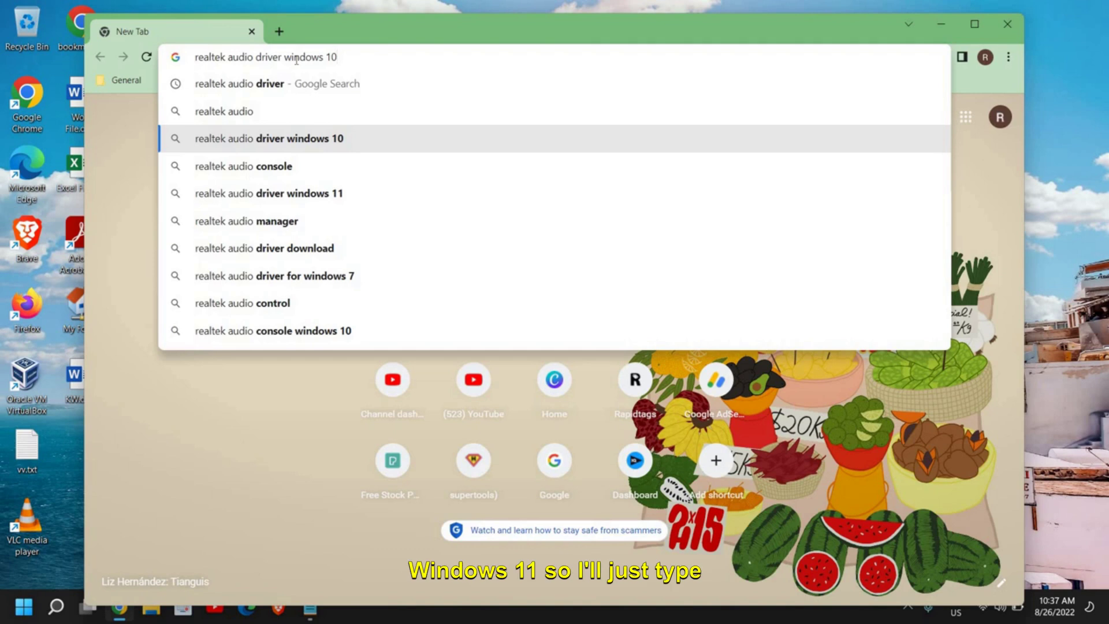
{"action": "key", "text": "BackSpace"}
{"action": "key", "text": "BackSpace"}
{"action": "key", "text": "Return"}
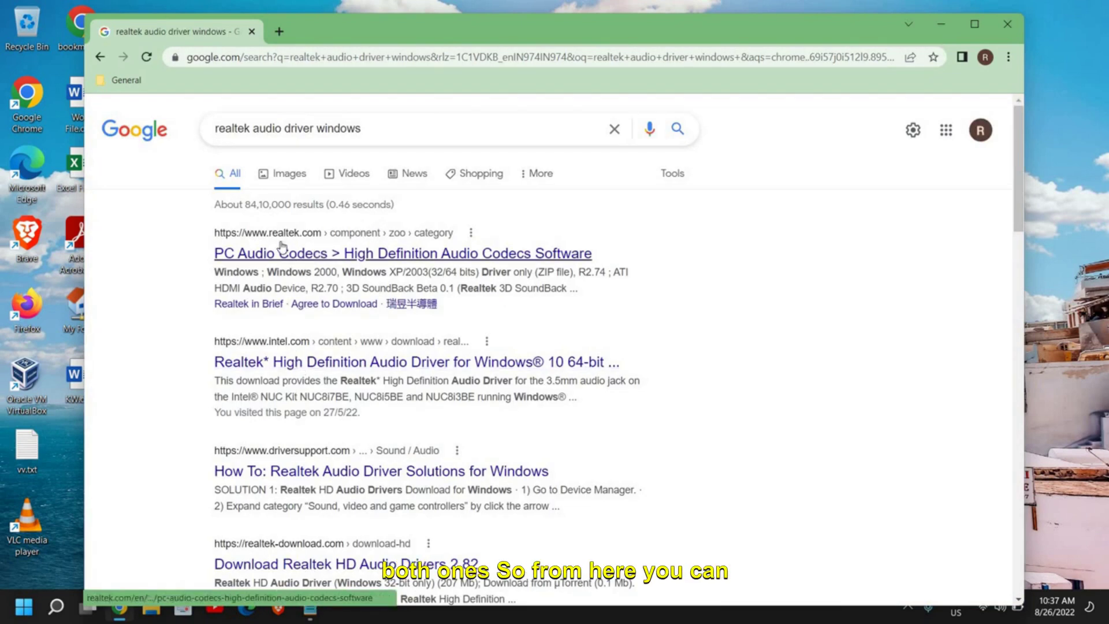
{"action": "left_click", "coordinate": [314, 368]}
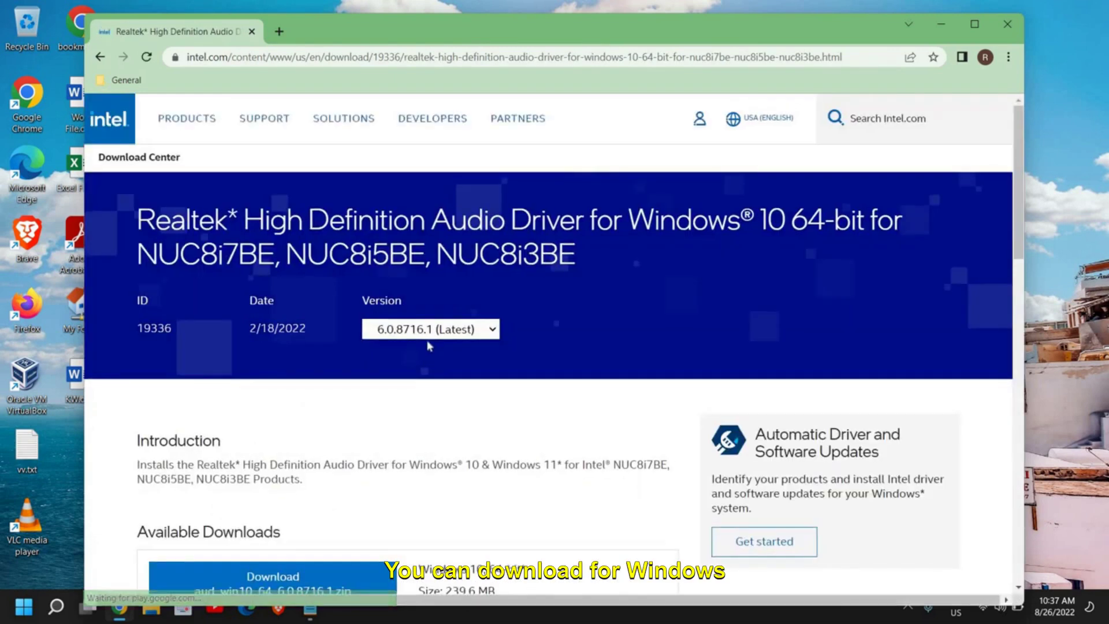
{"action": "scroll", "coordinate": [429, 346], "scroll_direction": "down", "scroll_amount": 5}
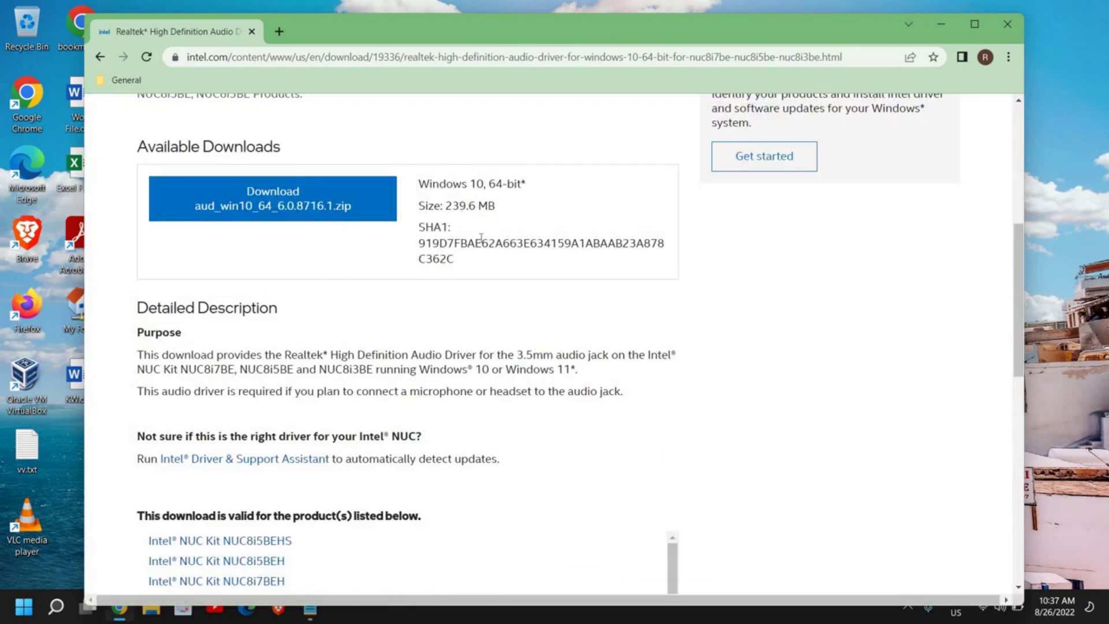
{"action": "scroll", "coordinate": [478, 243], "scroll_direction": "up", "scroll_amount": 5}
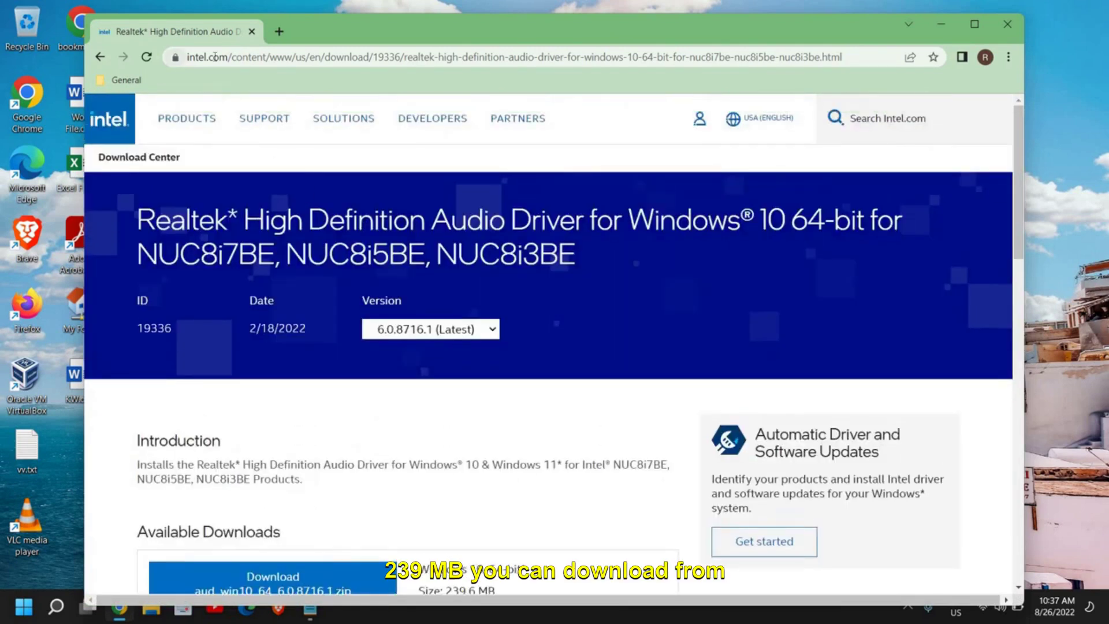
{"action": "left_click", "coordinate": [100, 57]}
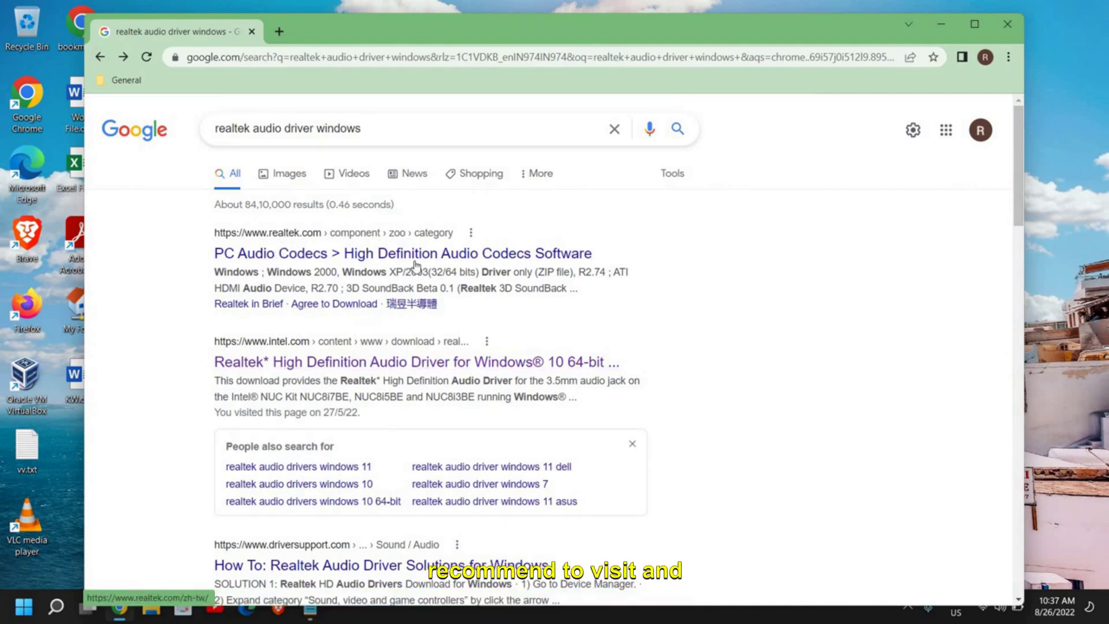
Step: Close the Chrome window
{"action": "left_click", "coordinate": [1009, 24]}
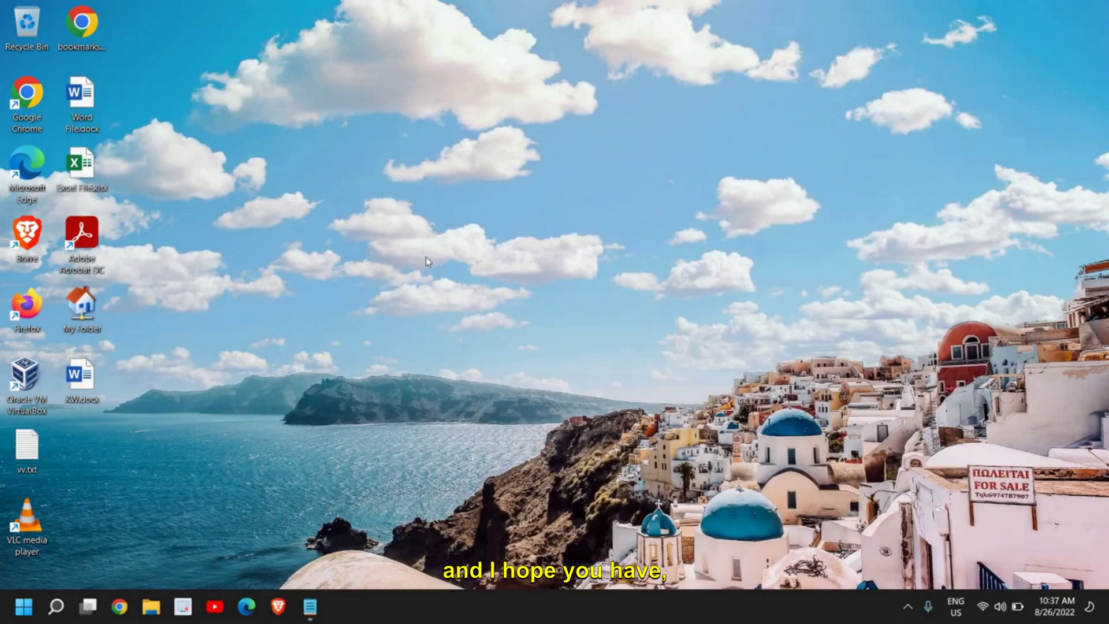